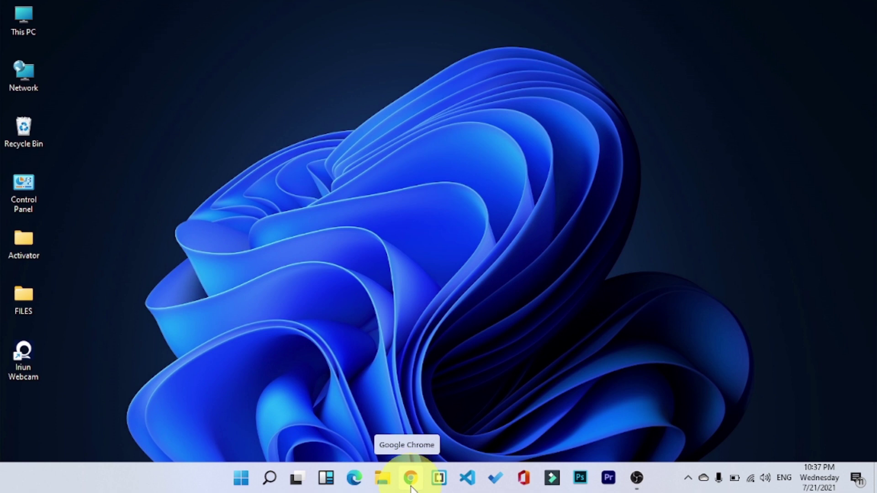
Open Chrome and load the router address 192.168.1.1.
left_click(411, 479)
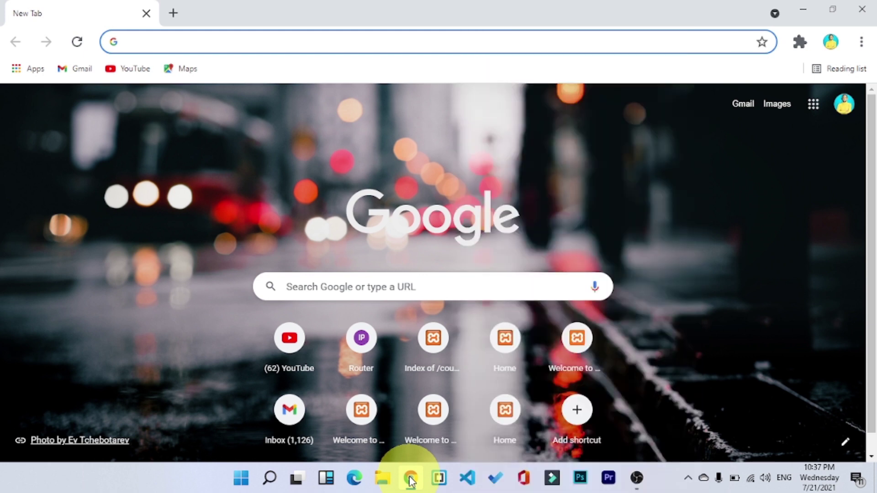
type("192.168.1.1")
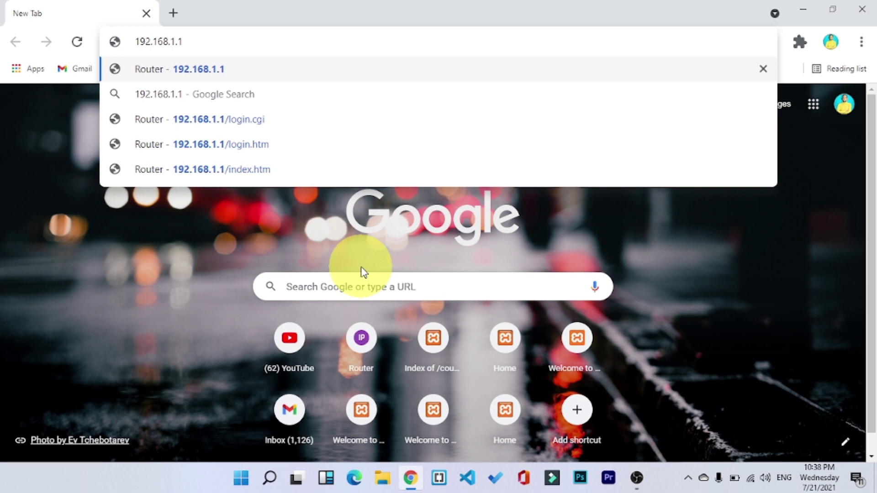
key("Return")
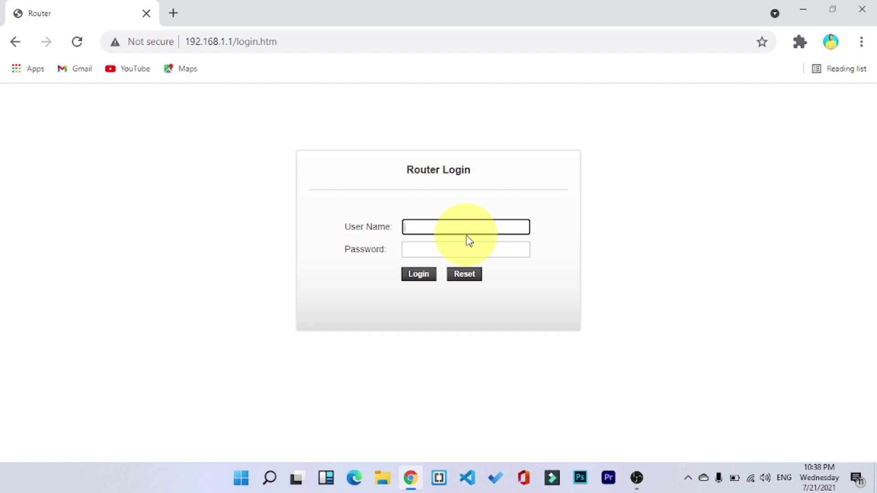
Log in to the router web admin with the administrator user name and password.
type("admin")
key("Tab")
type("admin")
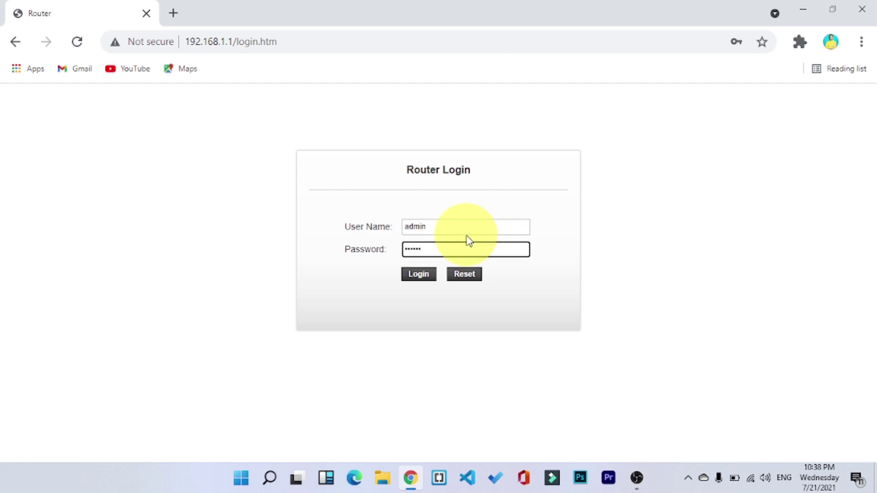
key("Return")
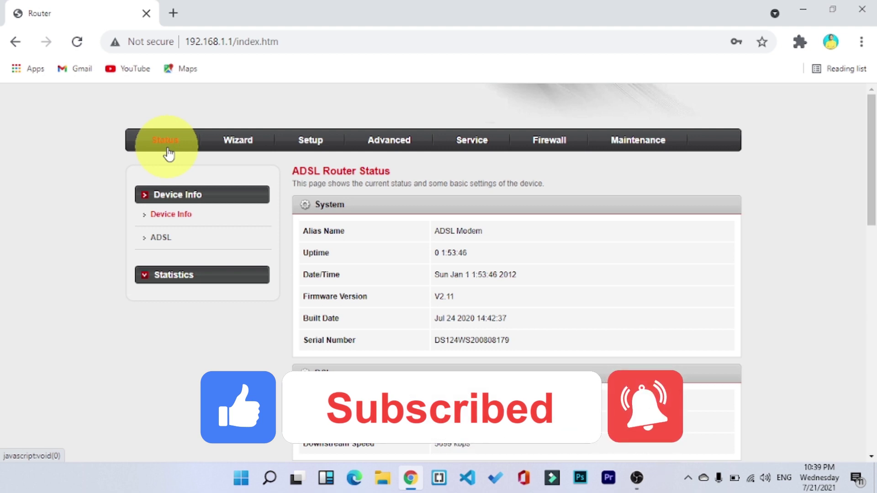
Navigate to Setup > WLAN > Security to view the wireless security settings.
left_click(314, 150)
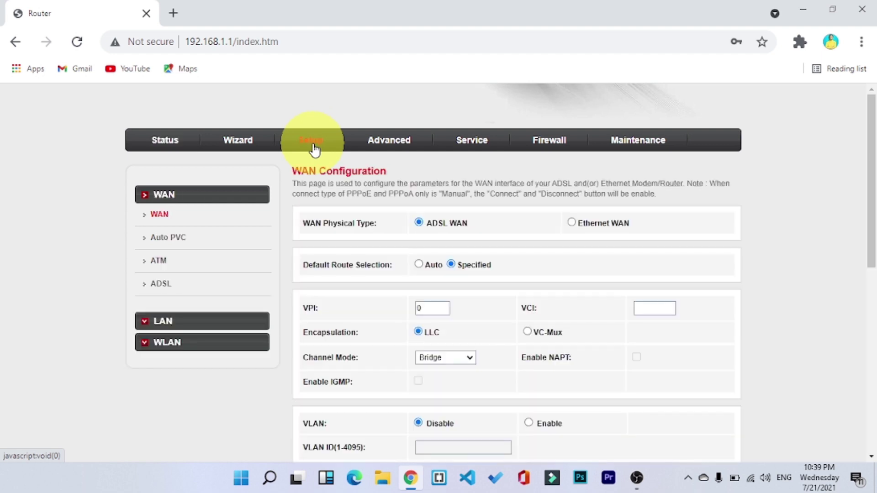
left_click(171, 347)
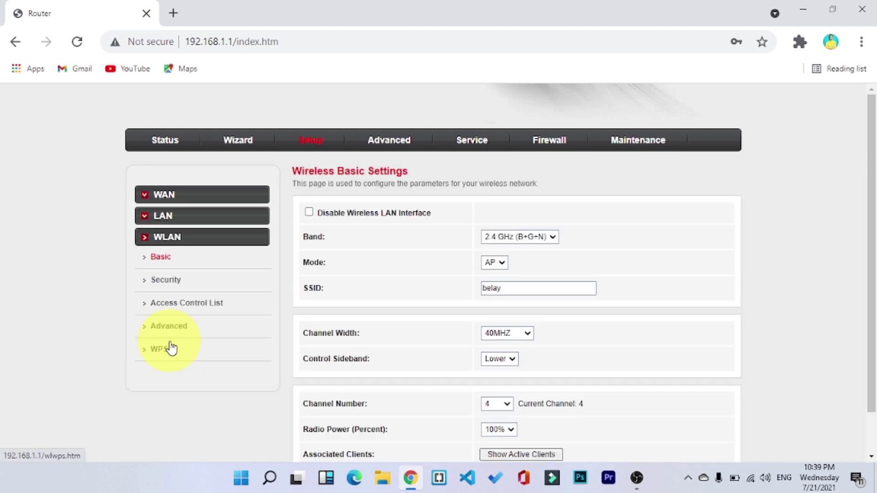
left_click(178, 284)
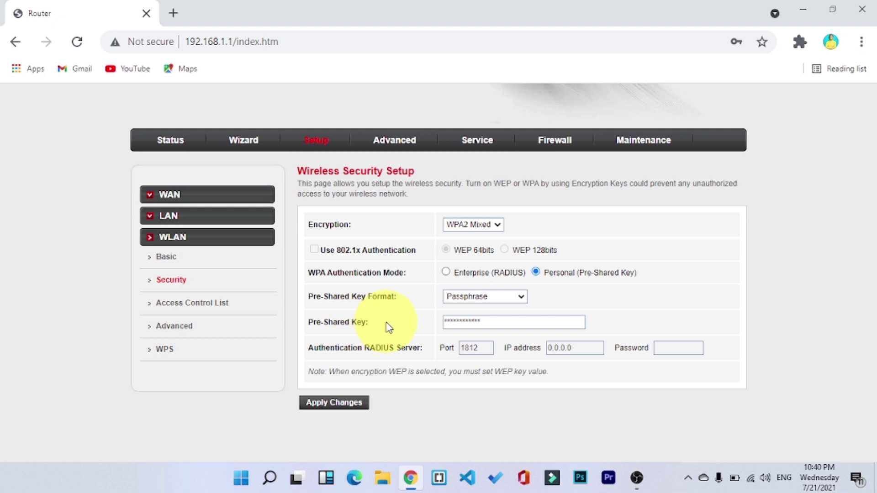
Replace the old Pre-Shared Key with a new passphrase.
left_click(473, 321)
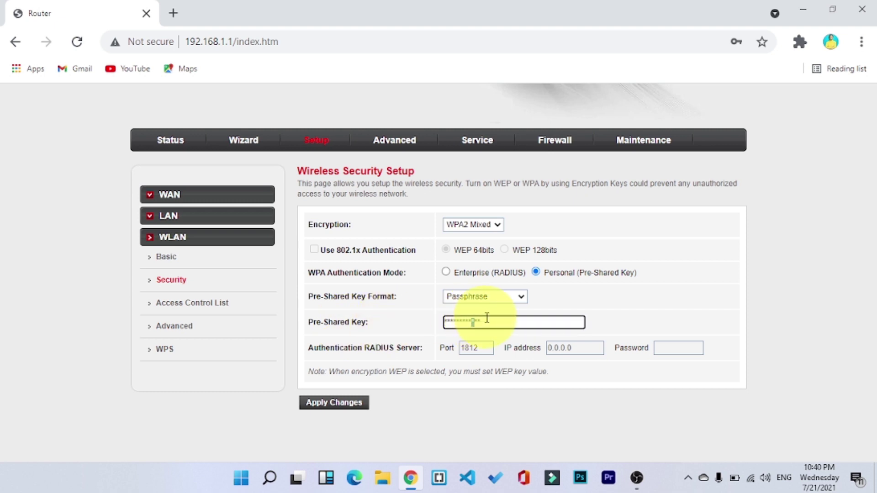
left_click_drag(485, 320, 423, 315)
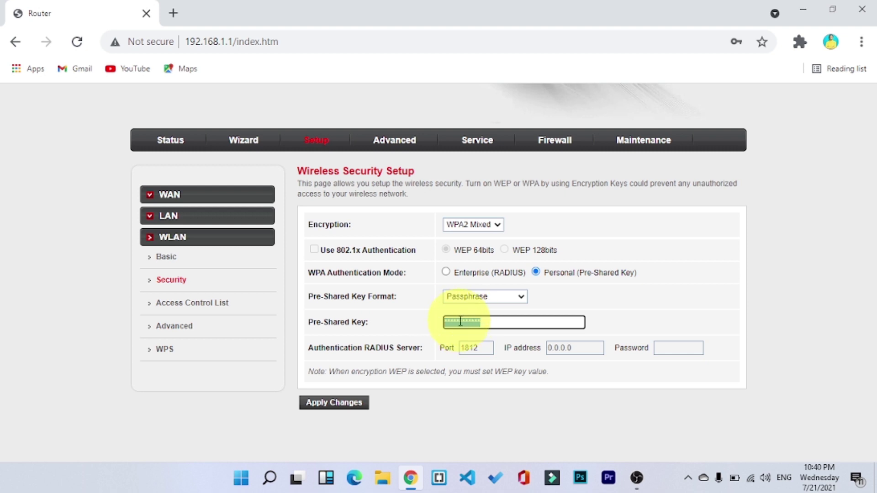
type("123456")
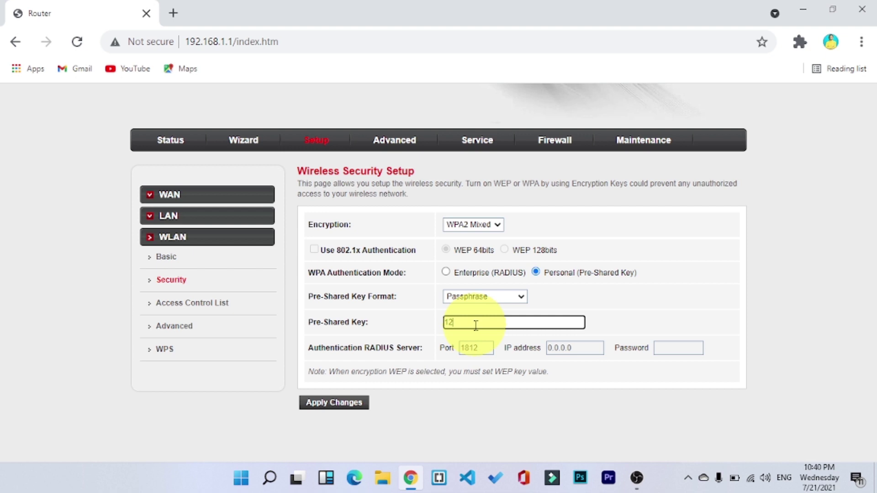
type("789")
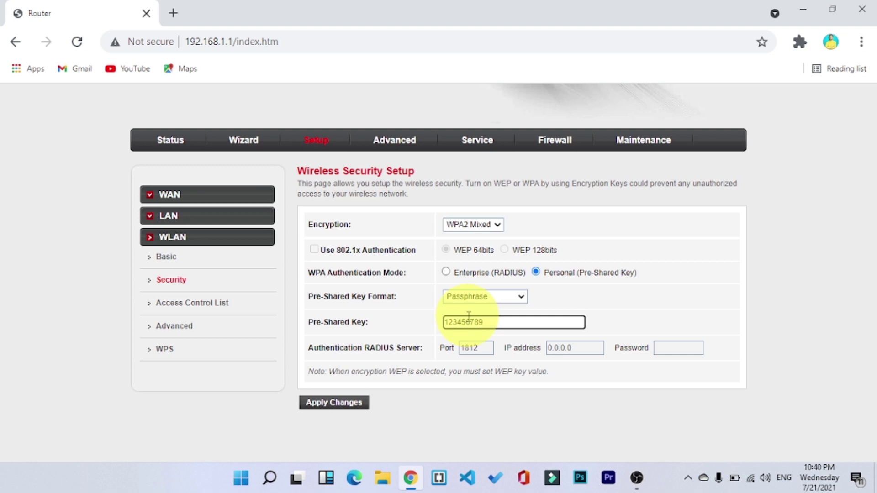
Review the Wi-Fi Protected Setup page, then view Wireless Basic Settings.
left_click(166, 350)
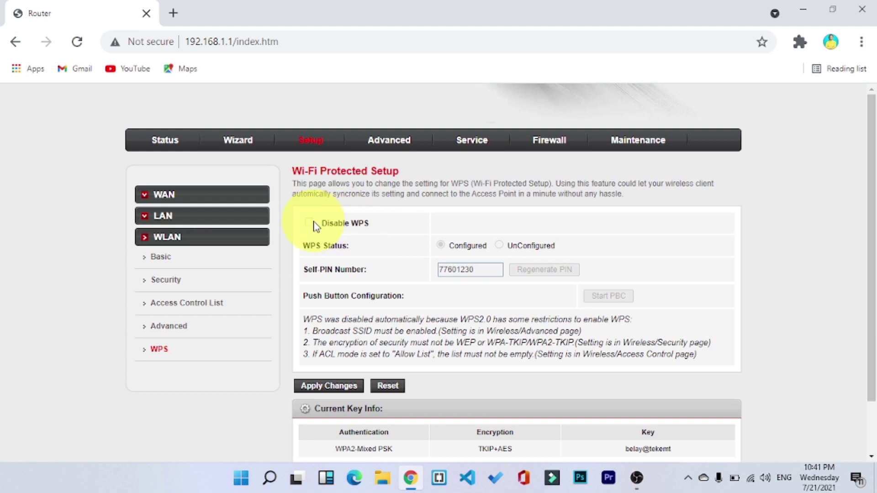
left_click(164, 242)
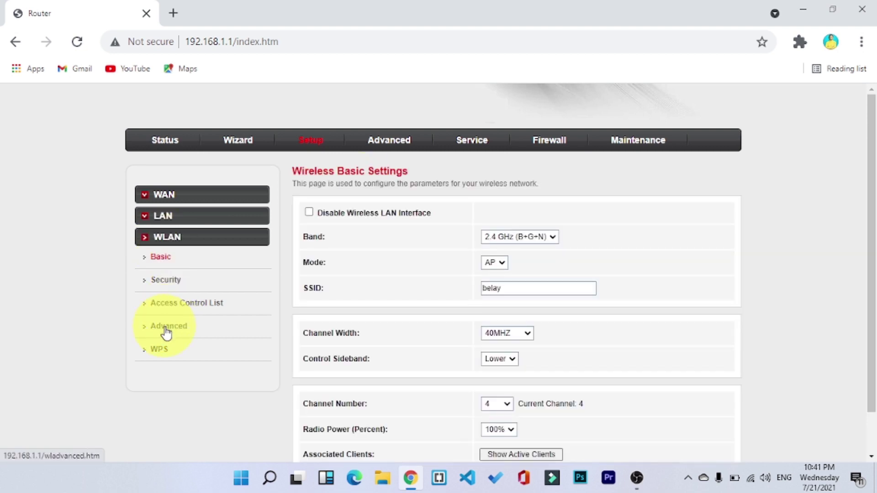
In WLAN Advanced settings, set Broadcast SSID to Disabled.
left_click(166, 332)
scroll(378, 323, "down", 2)
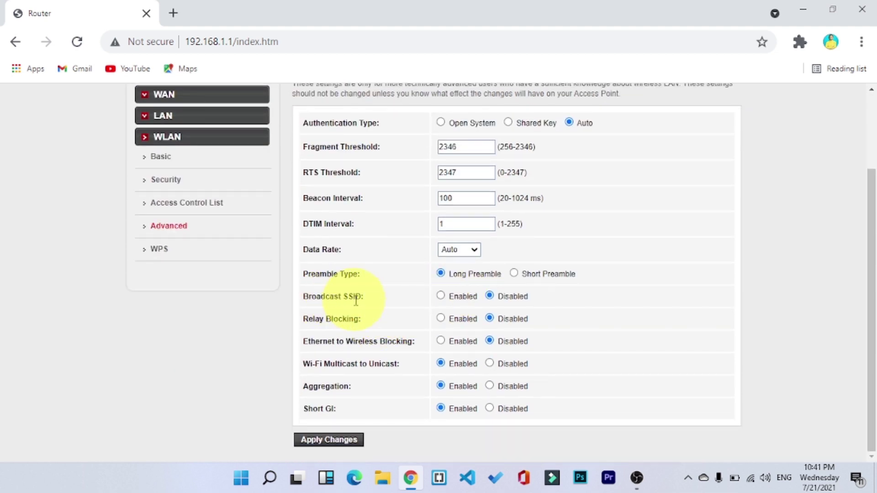
left_click(441, 296)
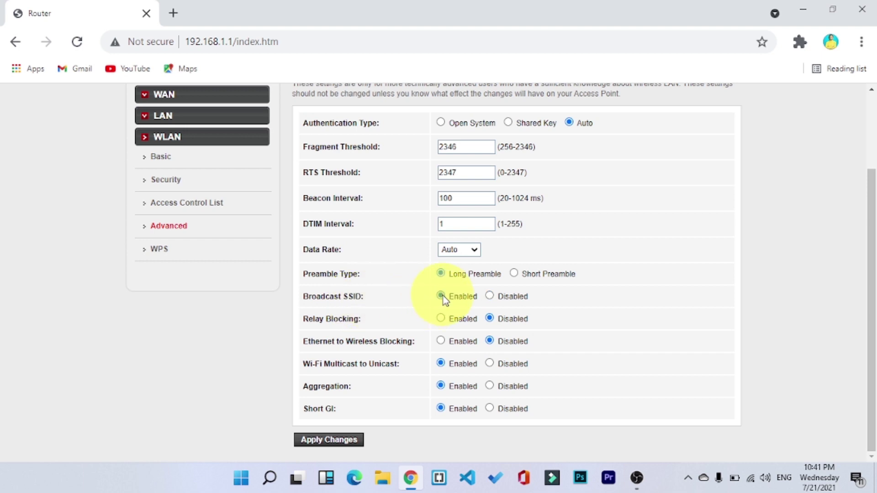
left_click(489, 296)
Recheck the WPS page, return to Advanced settings, and check the current Wi-Fi connection.
left_click(158, 249)
scroll(378, 180, "up", 2)
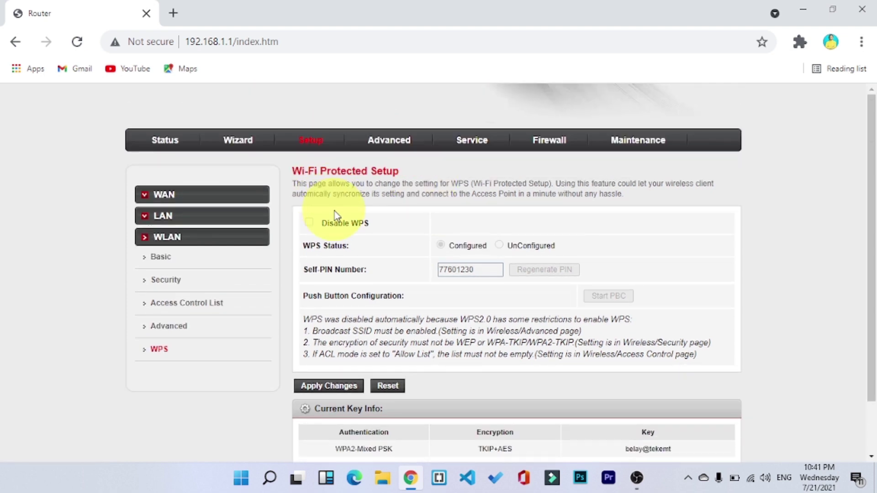
left_click(178, 327)
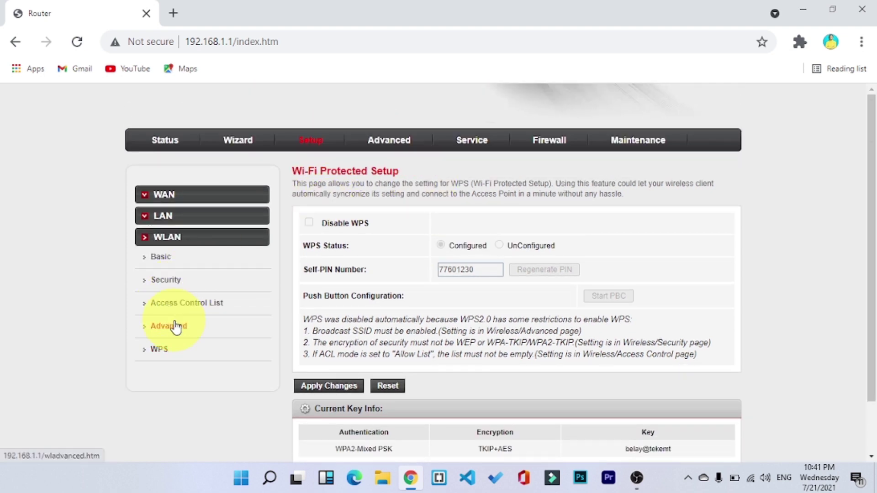
scroll(401, 351, "down", 2)
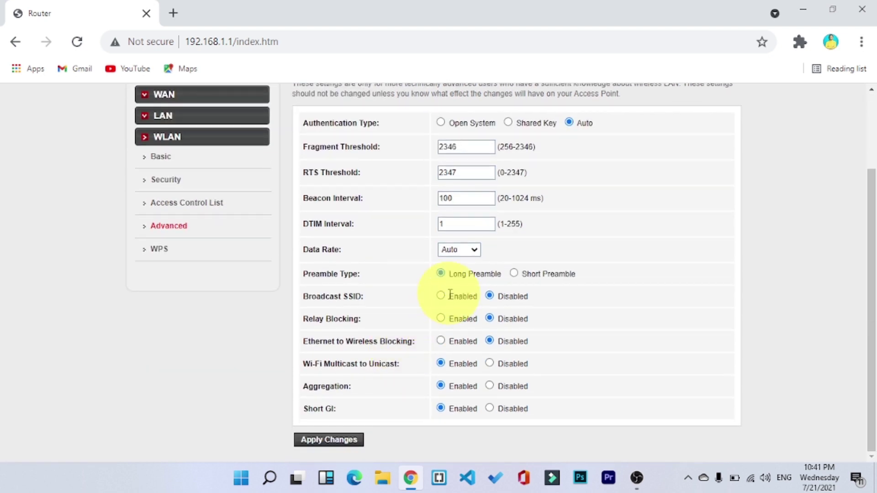
left_click(751, 479)
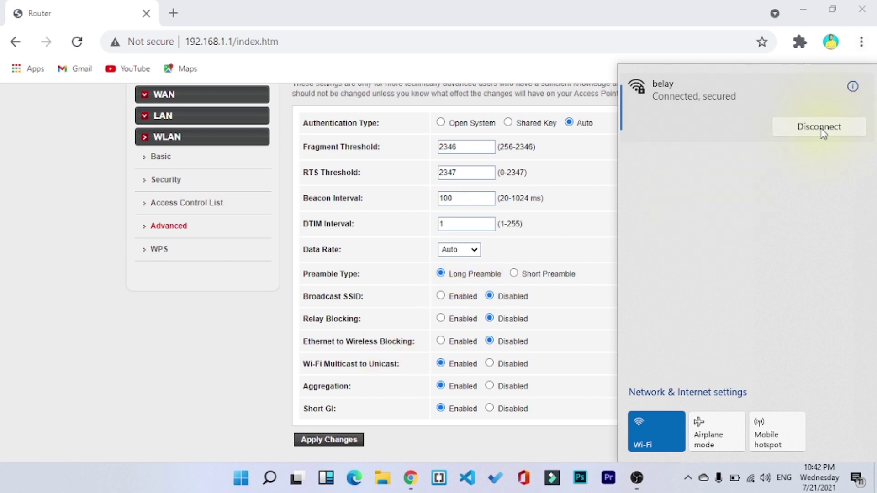
Apply the Wireless Advanced Settings changes.
left_click(333, 441)
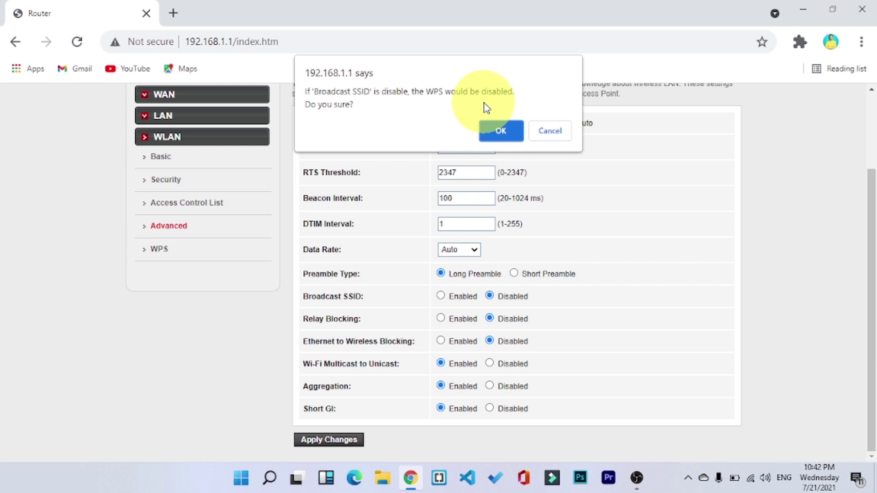
Confirm that disabling Broadcast SSID will also disable WPS.
left_click(500, 126)
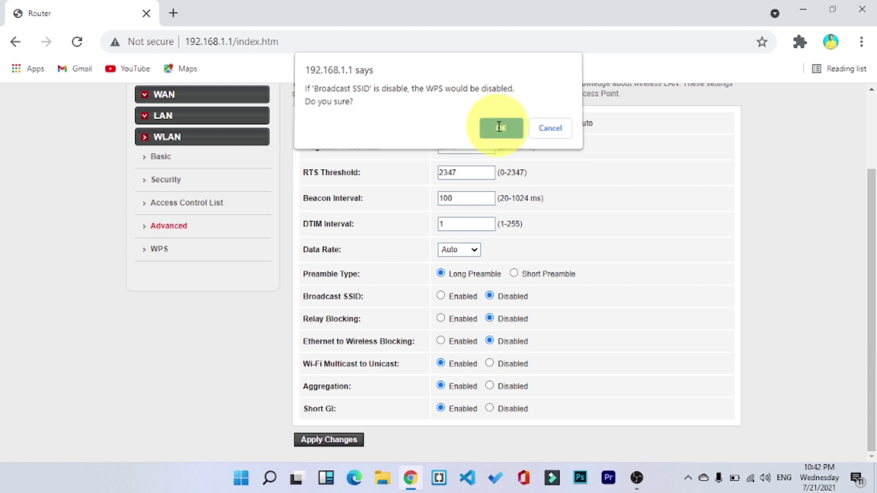
left_click(500, 128)
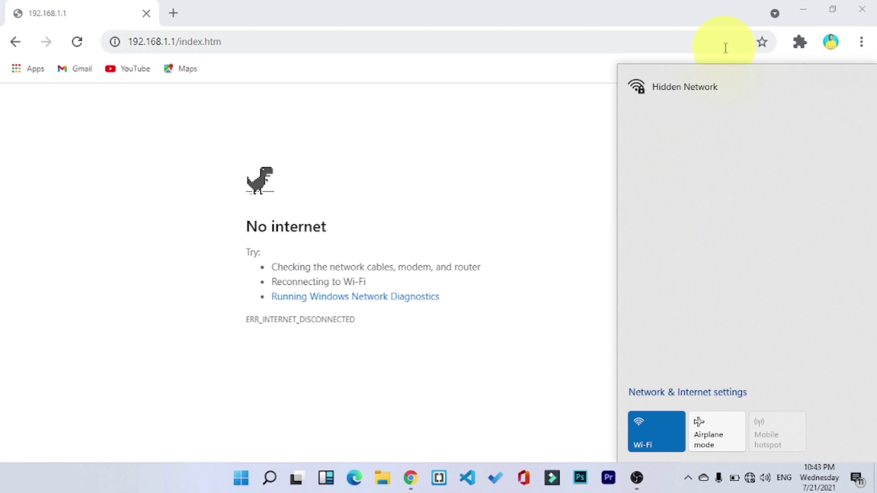
Connect to Hidden Network by entering the network name 'belay'.
left_click(694, 101)
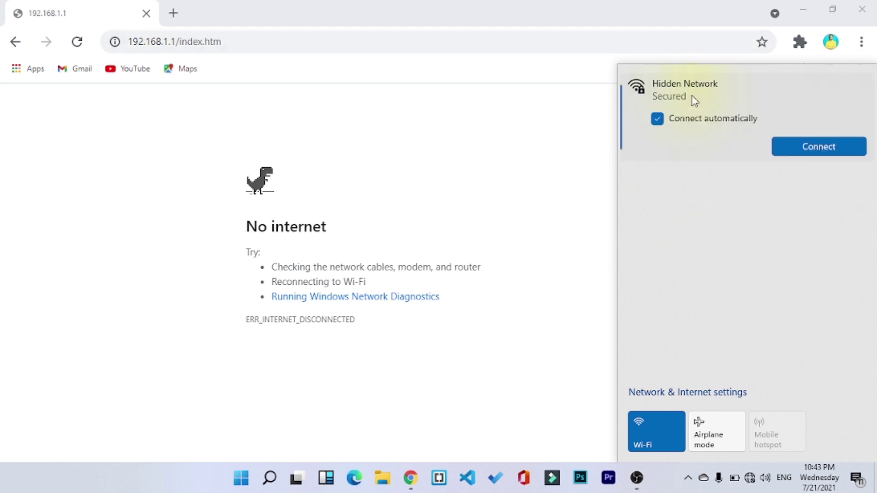
left_click(816, 147)
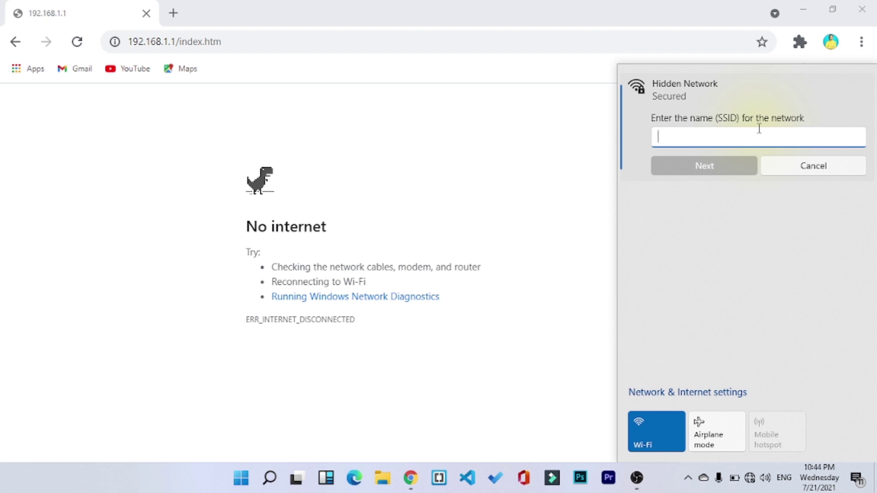
type("belay")
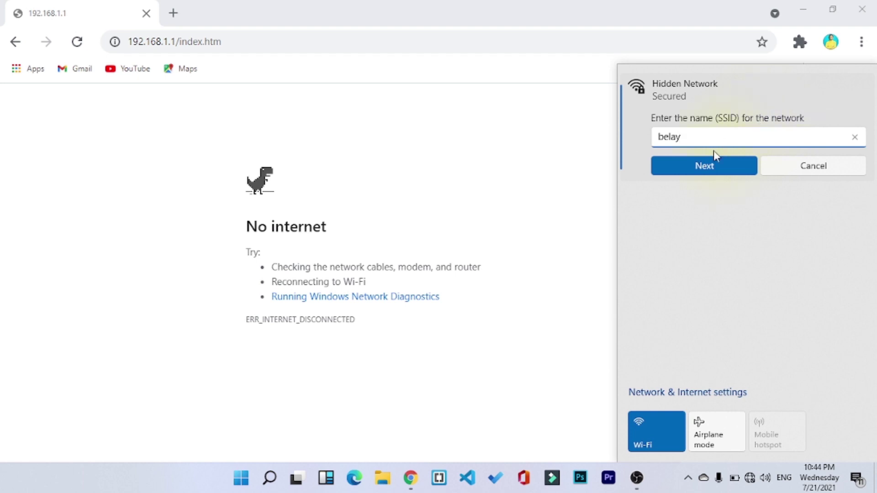
left_click(706, 167)
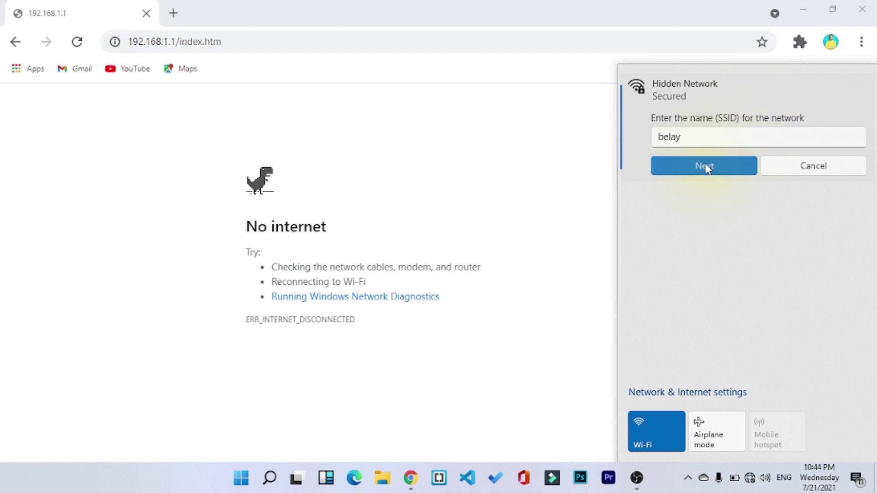
Enter the new security key to reconnect to 'belay', then return to the browser.
type("*****")
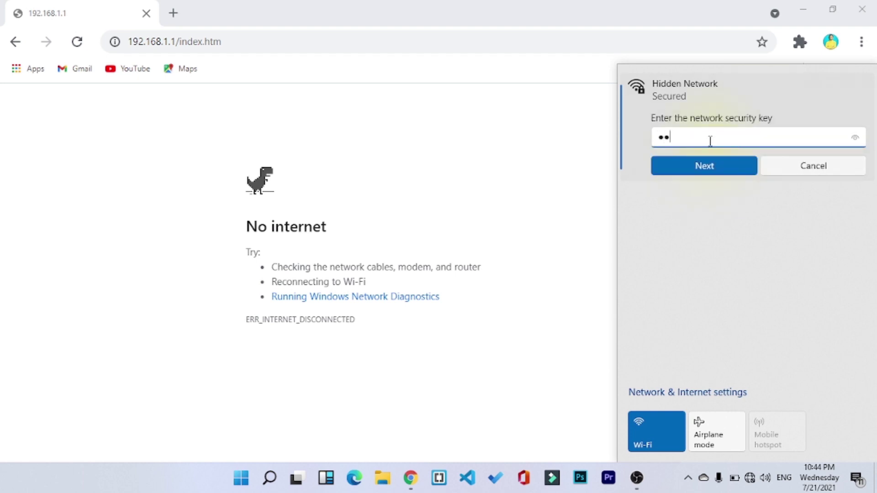
type("*")
key("Return")
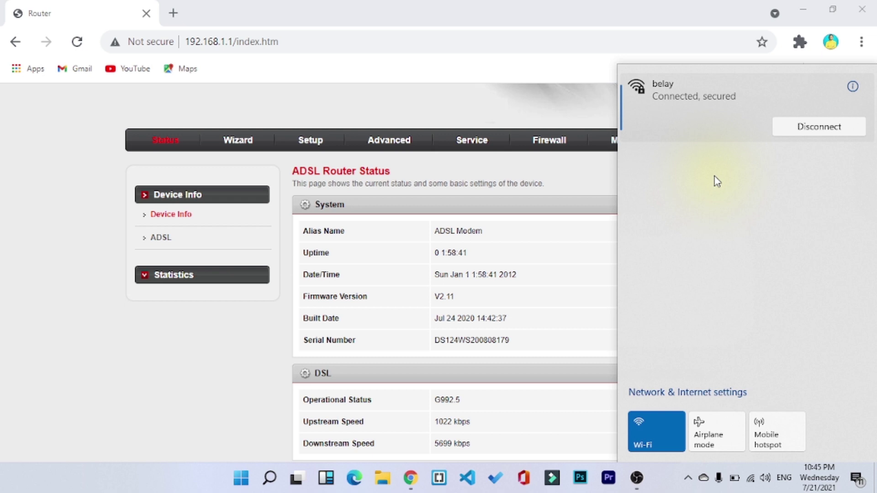
left_click(317, 44)
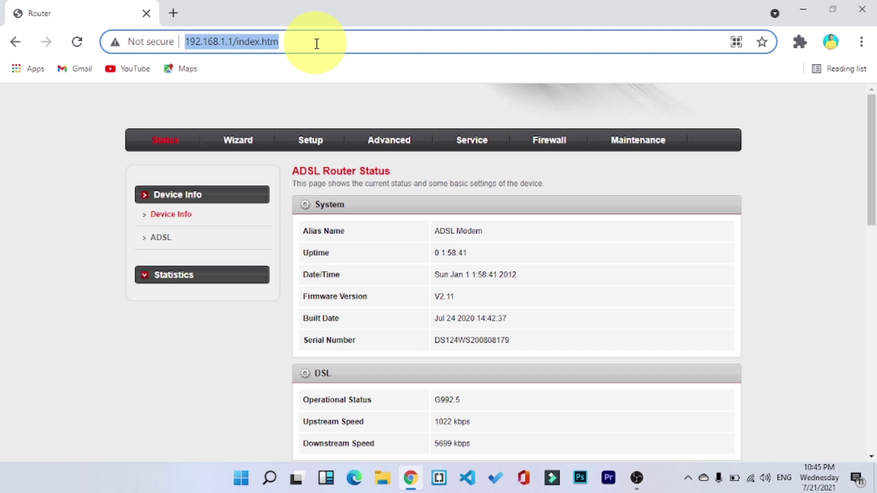